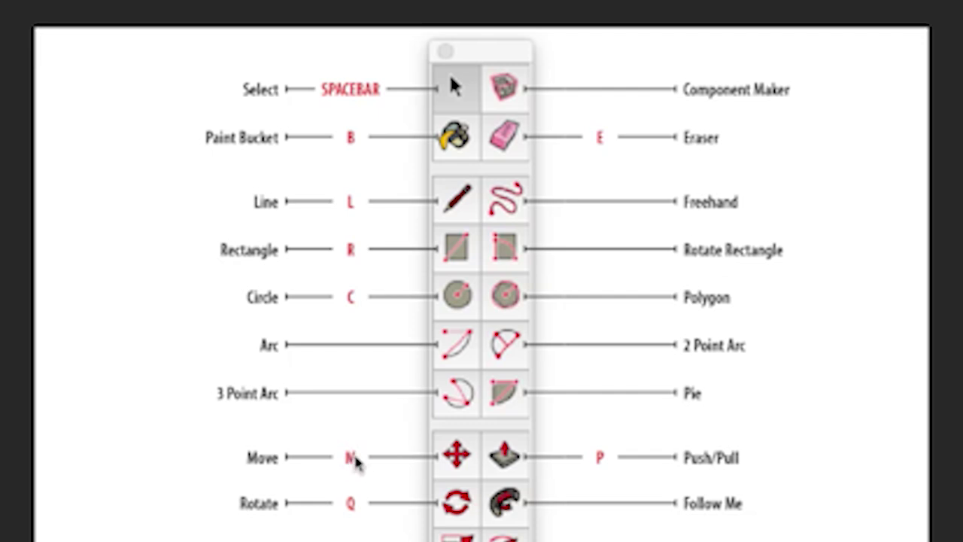
# - Scroll down the SketchUp shortcut chart to show the rows from Circle through Zoom
pyautogui.scroll(-3, 354, 459)
pyautogui.scroll(-2, 358, 511)
pyautogui.scroll(-2, 356, 515)
pyautogui.scroll(-2, 354, 516)
pyautogui.scroll(-2, 359, 510)
pyautogui.scroll(-3, 380, 406)
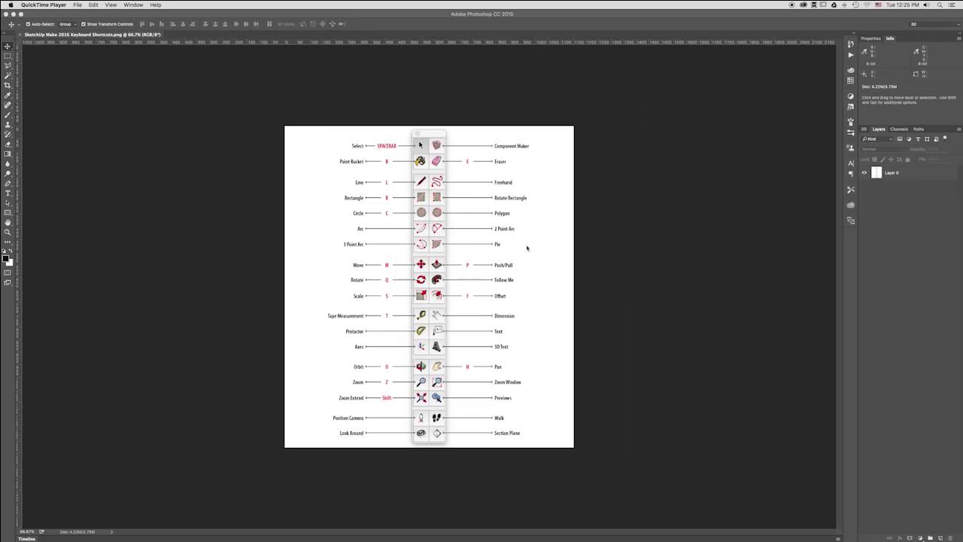
# - Make Photoshop the active application, then bring up Launchpad from the Dock
pyautogui.click(427, 148)
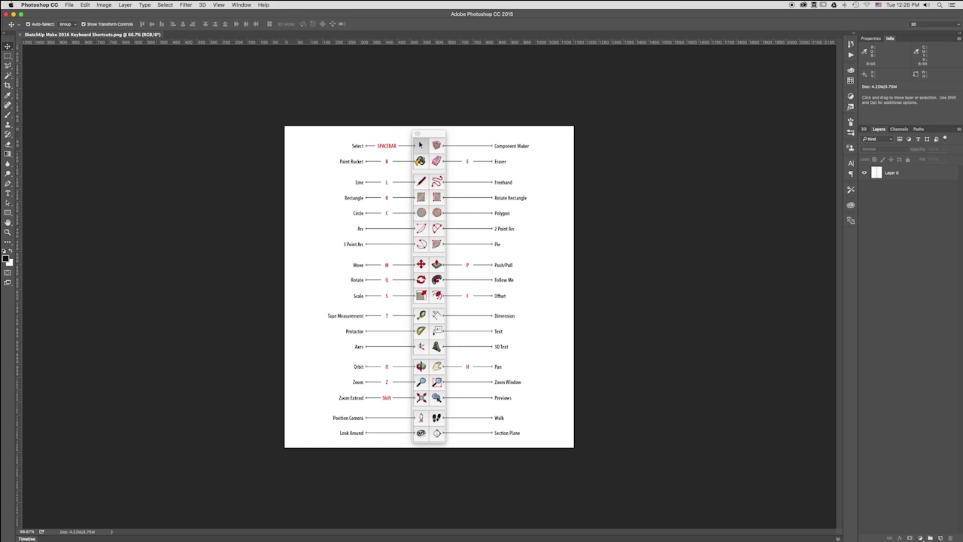
pyautogui.click(54, 532)
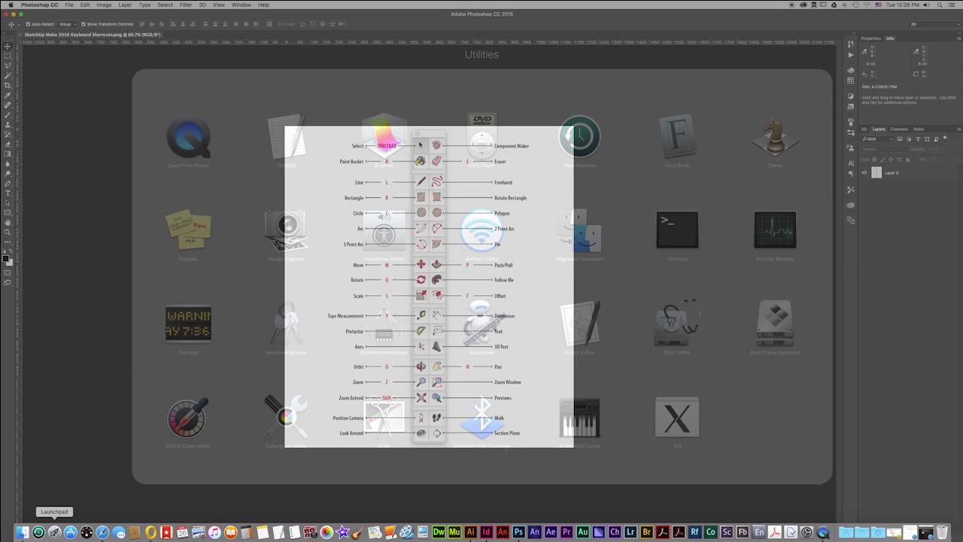
# - Close Launchpad's Utilities folder and launch SketchUp Make 2016
pyautogui.click(140, 304)
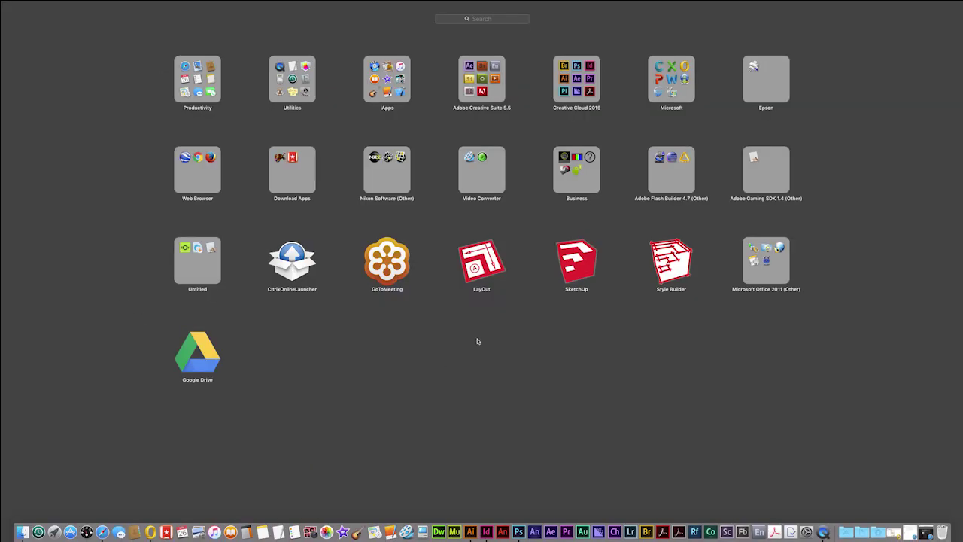
pyautogui.click(574, 258)
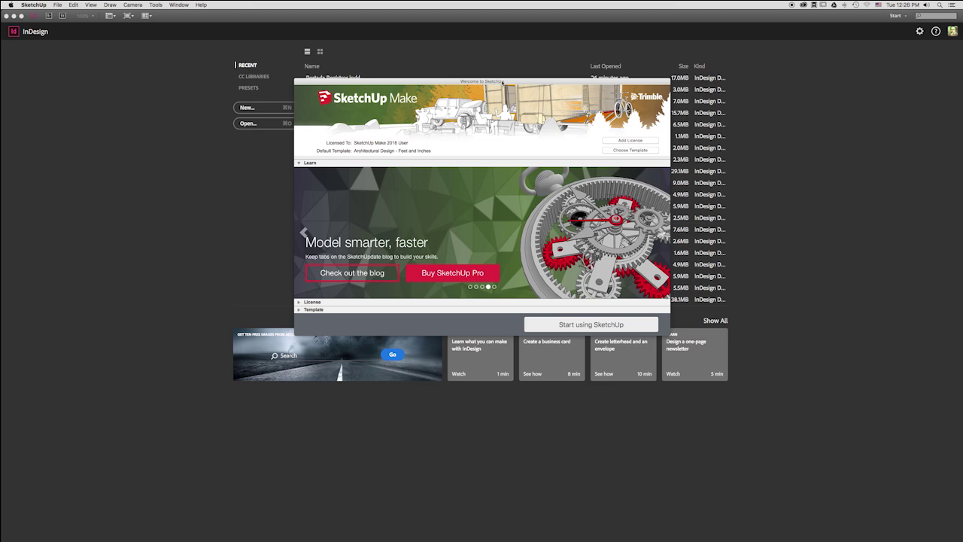
# - Move the Welcome window lower, browse the Learn slides, and expand the License and Template sections
pyautogui.moveTo(502, 82); pyautogui.dragTo(496, 126)
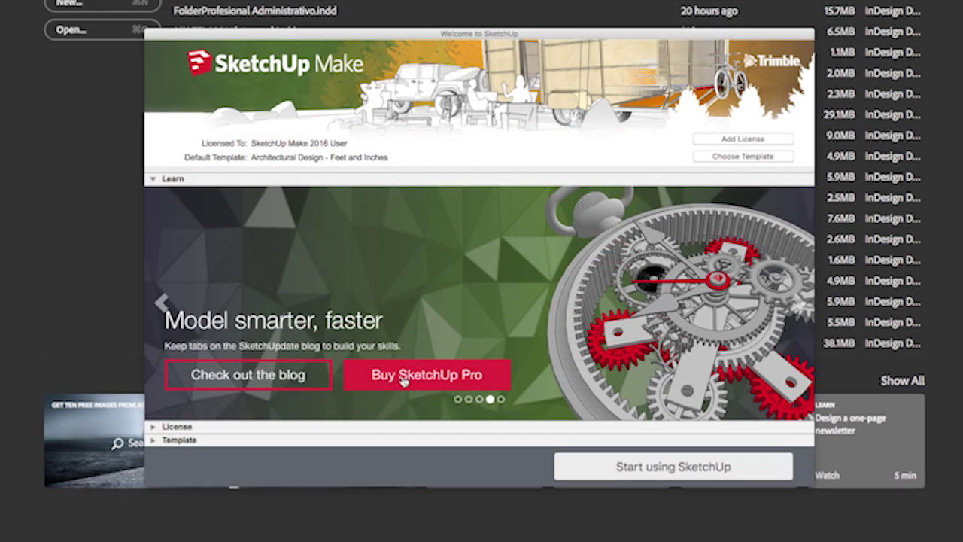
pyautogui.click(797, 307)
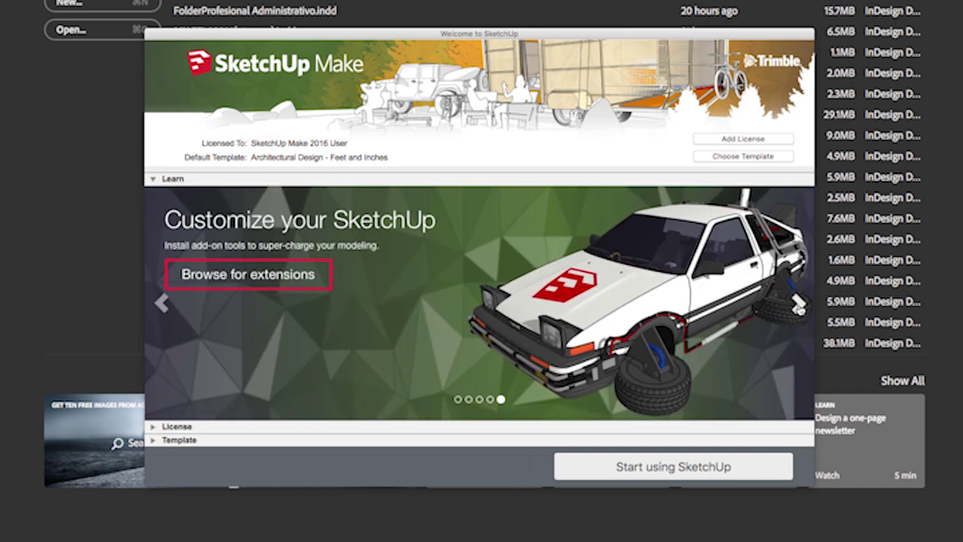
pyautogui.click(798, 304)
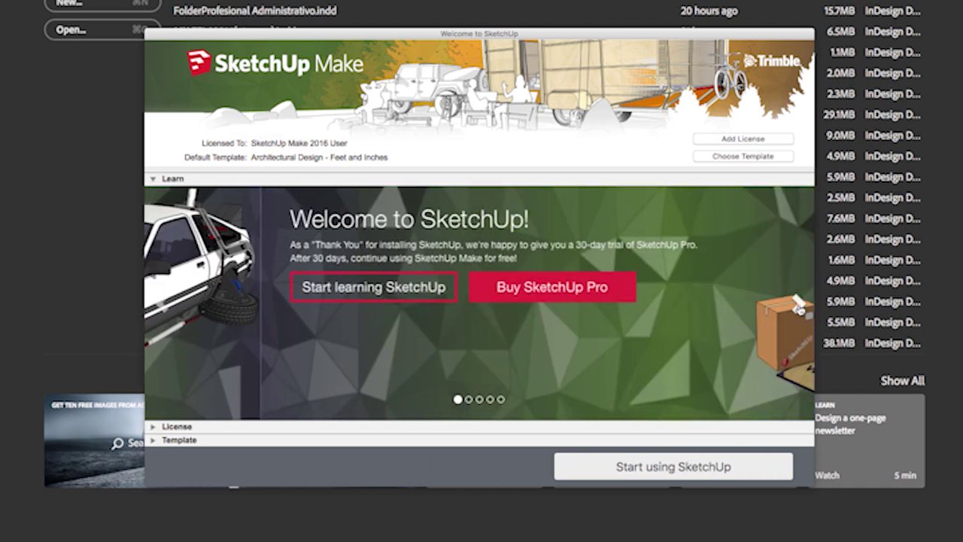
pyautogui.click(797, 304)
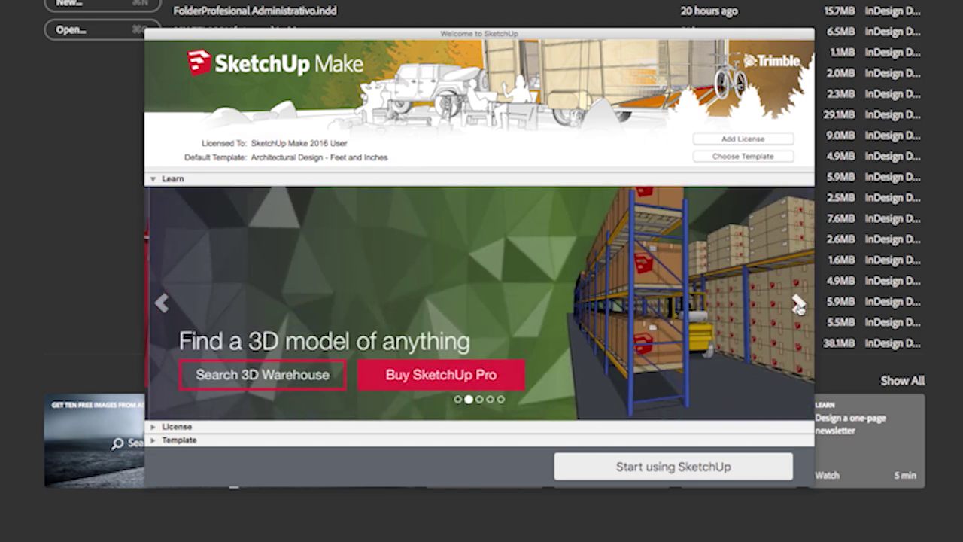
pyautogui.click(153, 426)
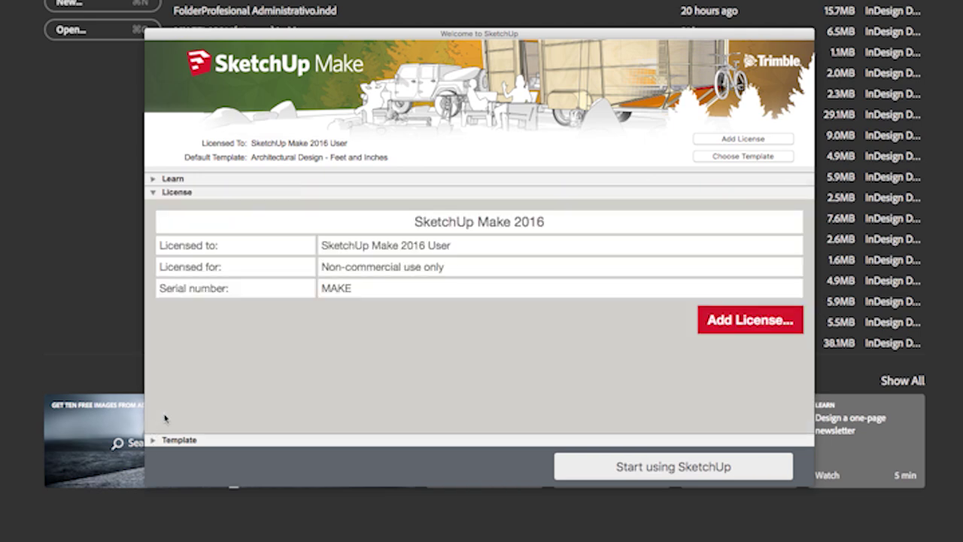
pyautogui.click(153, 440)
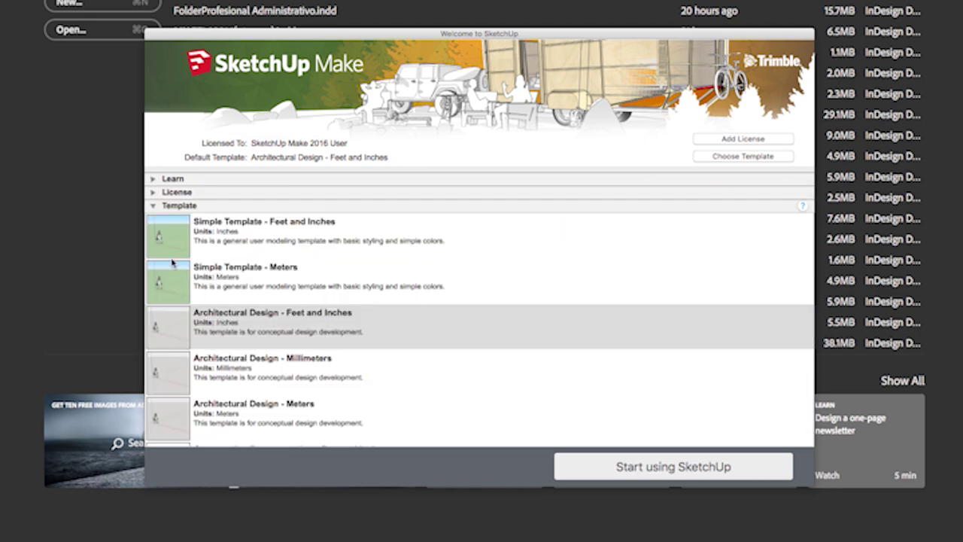
# - Browse the template list, trying Simple Template - Meters and then Architectural Design - Millimeters as default
pyautogui.scroll(-1, 222, 255)
pyautogui.scroll(-3, 225, 263)
pyautogui.scroll(-3, 228, 275)
pyautogui.scroll(-3, 229, 277)
pyautogui.scroll(-3, 229, 276)
pyautogui.scroll(-1, 228, 277)
pyautogui.scroll(1, 229, 277)
pyautogui.scroll(3, 229, 276)
pyautogui.scroll(3, 228, 277)
pyautogui.scroll(3, 229, 277)
pyautogui.scroll(3, 228, 277)
pyautogui.click(285, 281)
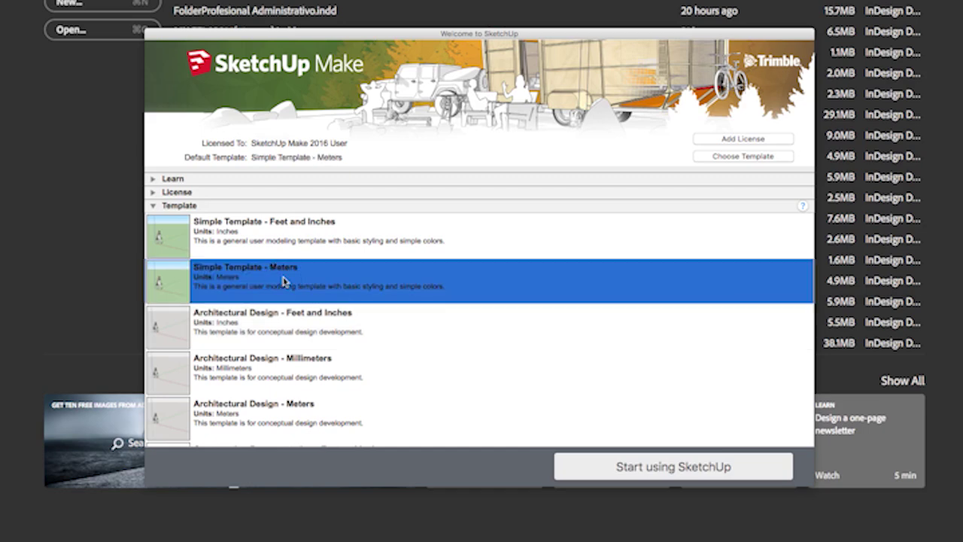
pyautogui.click(307, 370)
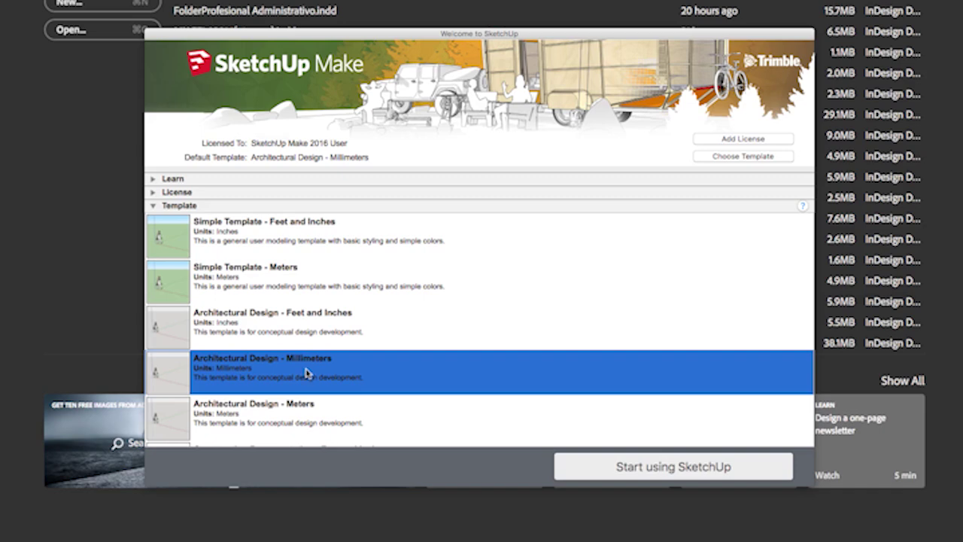
# - Settle on Architectural Design - Feet and Inches as the default template
pyautogui.scroll(-2, 316, 376)
pyautogui.scroll(-2, 316, 374)
pyautogui.scroll(-2, 316, 374)
pyautogui.scroll(-1, 316, 374)
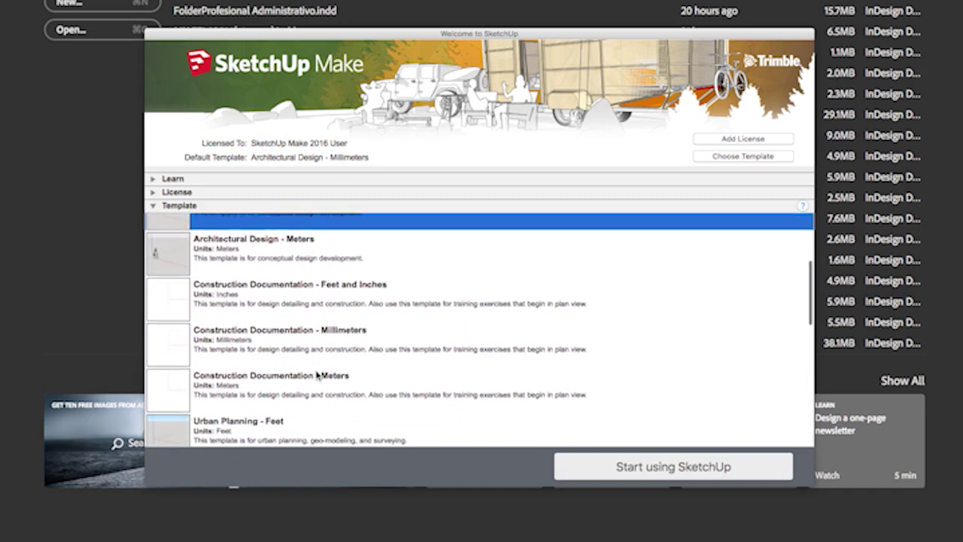
pyautogui.scroll(-2, 316, 374)
pyautogui.scroll(-1, 316, 374)
pyautogui.scroll(-3, 316, 374)
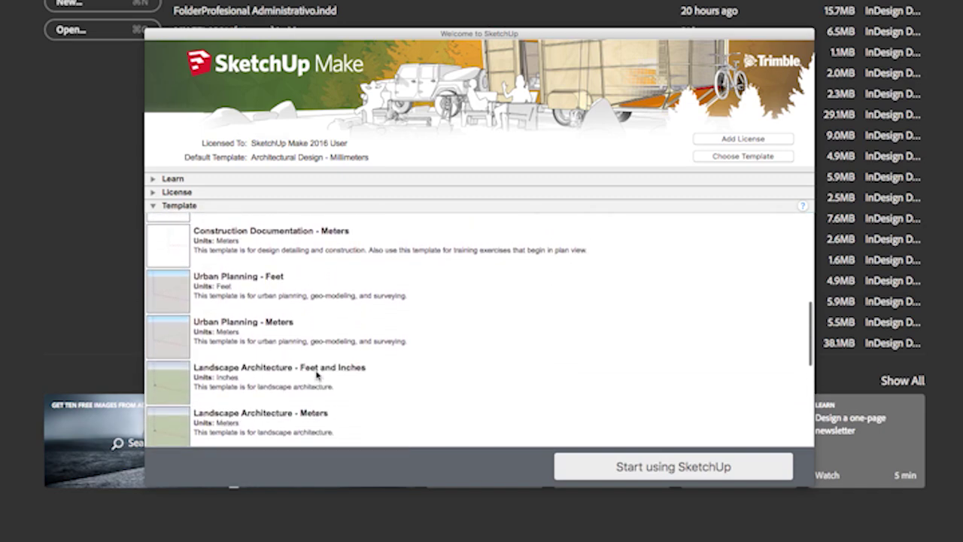
pyautogui.scroll(4, 316, 374)
pyautogui.scroll(3, 317, 375)
pyautogui.scroll(3, 316, 370)
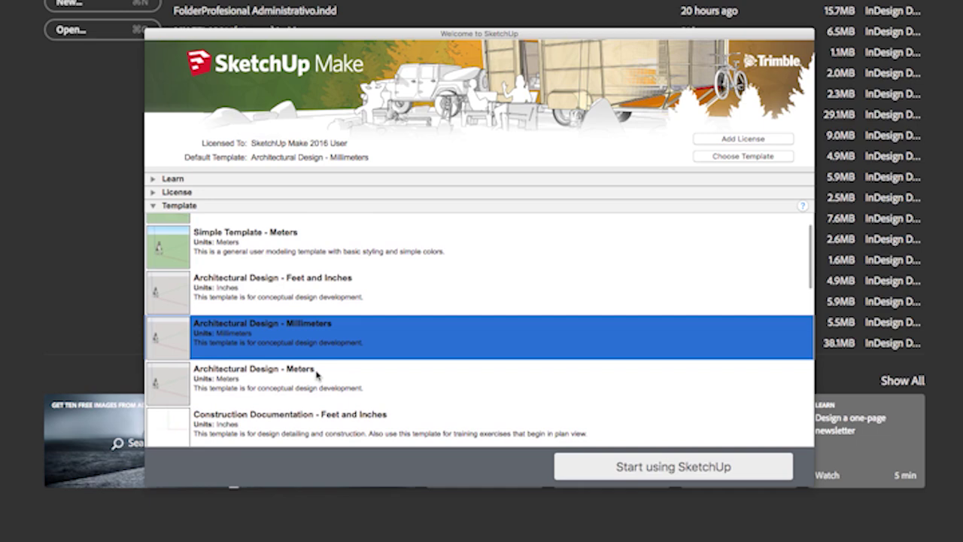
pyautogui.scroll(1, 317, 368)
pyautogui.click(295, 301)
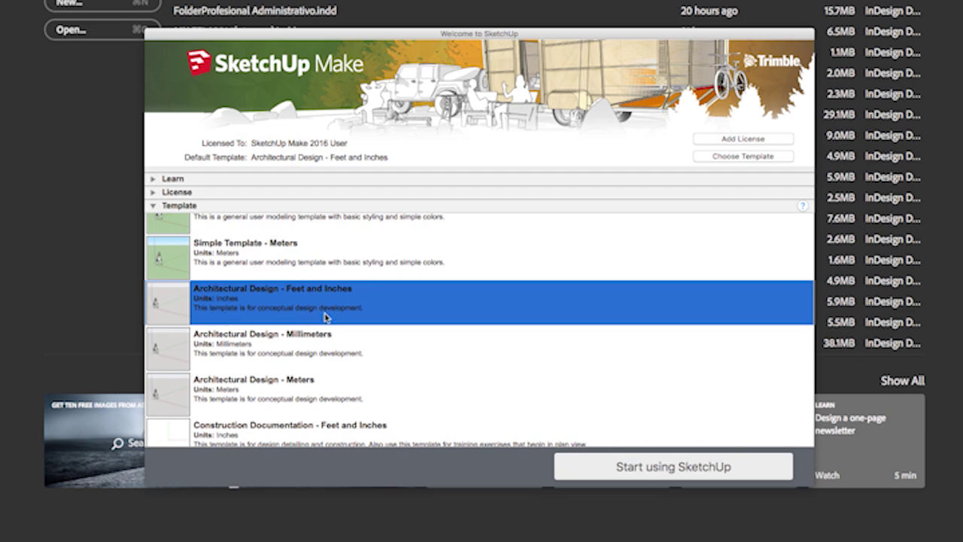
pyautogui.click(250, 304)
# - Start a new model and orbit to a low, near-horizontal view
pyautogui.click(644, 469)
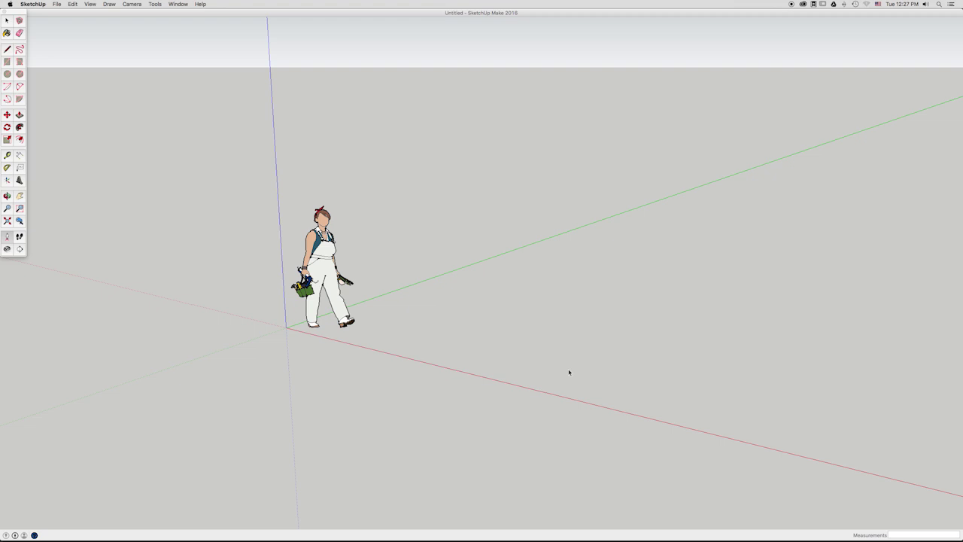
pyautogui.press('o')
pyautogui.moveTo(361, 334)
pyautogui.mouseDown()
pyautogui.moveTo(527, 275)
pyautogui.moveTo(409, 281)
pyautogui.moveTo(594, 246)
pyautogui.moveTo(288, 344)
pyautogui.moveTo(372, 316)
pyautogui.mouseUp()
# - Delete the default person figure and orbit around the empty axes
pyautogui.press('space')
pyautogui.click(377, 258)
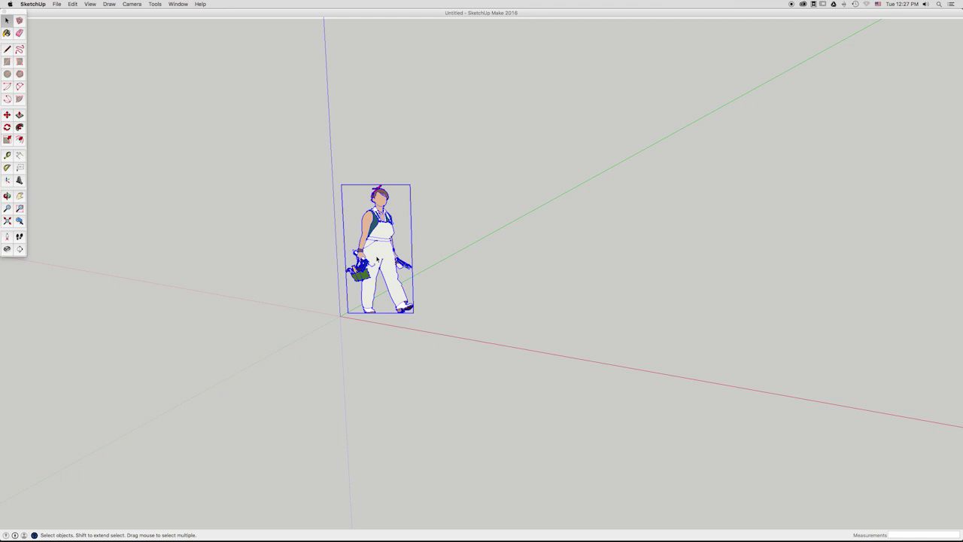
pyautogui.press('Delete')
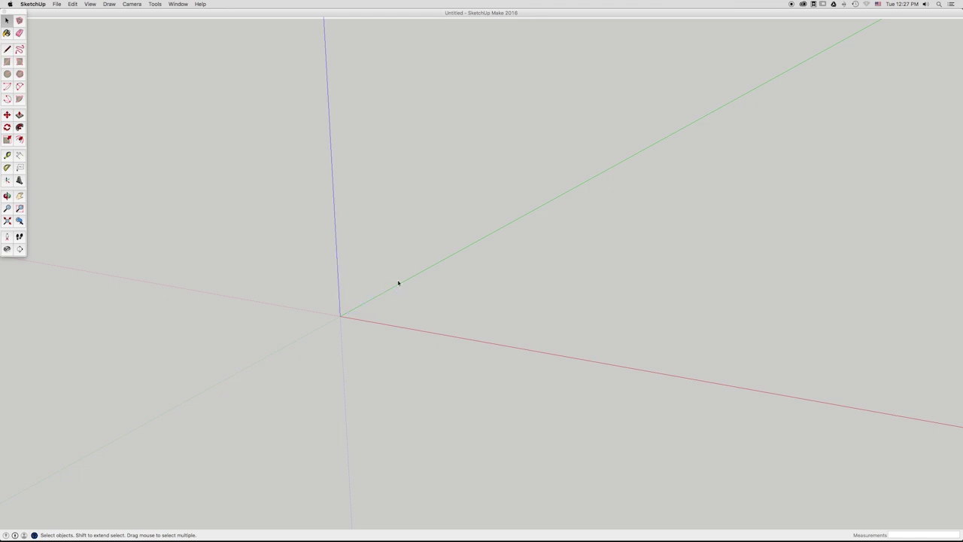
pyautogui.moveTo(445, 294)
pyautogui.mouseDown()
pyautogui.moveTo(463, 348)
pyautogui.moveTo(509, 312)
pyautogui.moveTo(431, 253)
pyautogui.mouseUp()
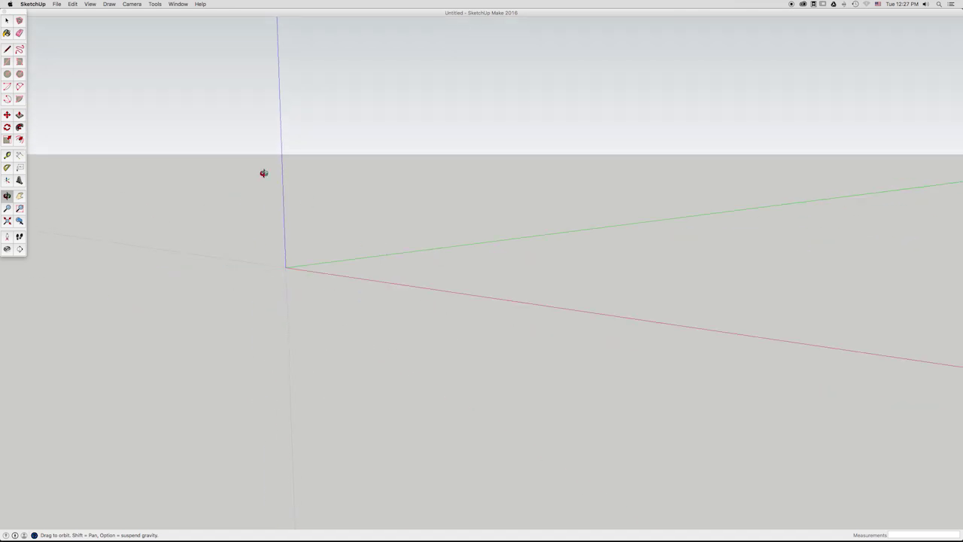
pyautogui.click(16, 18)
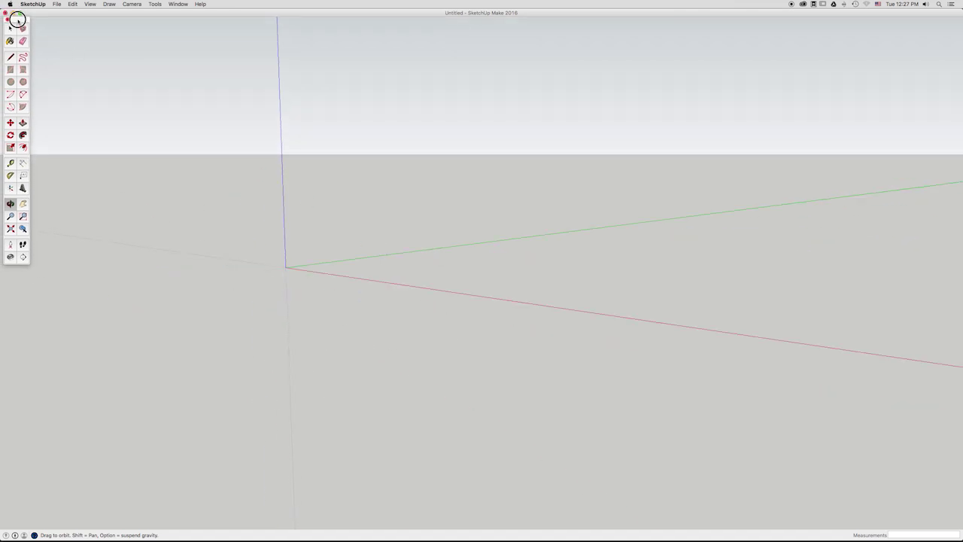